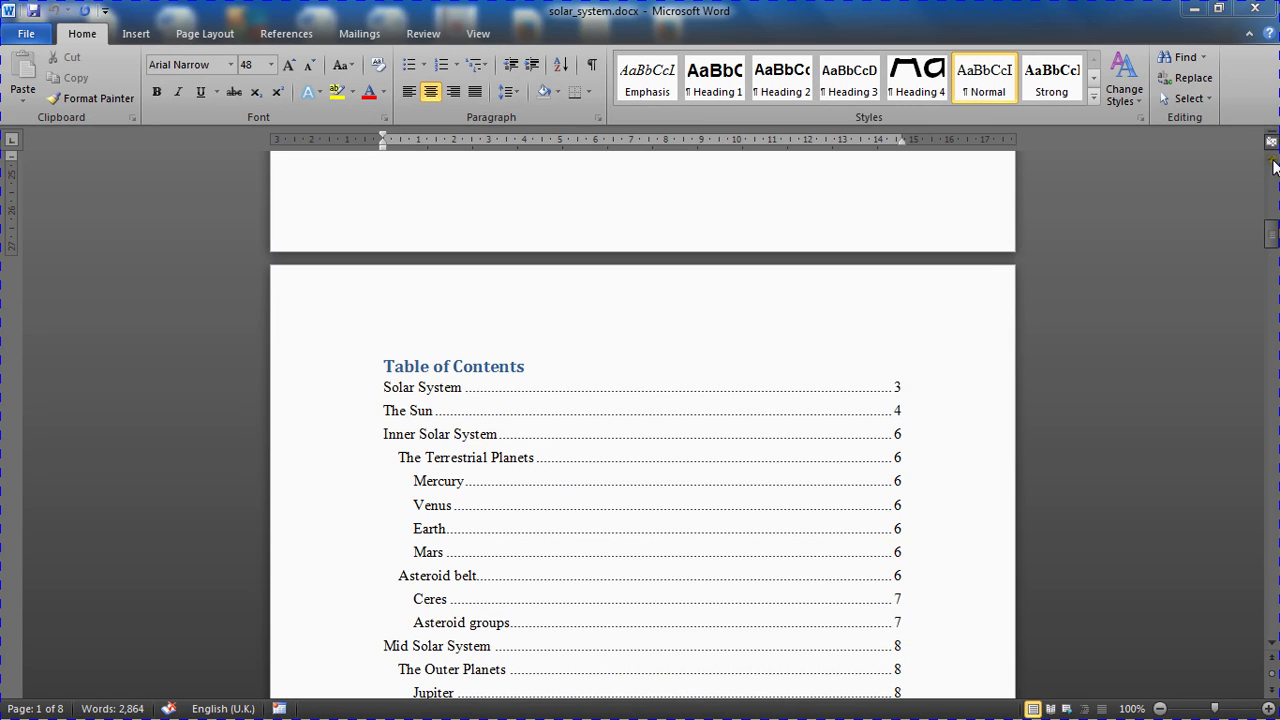
- Show the formatting marks around the end of the table of contents and dismiss the Java update notification
click(1272, 160)
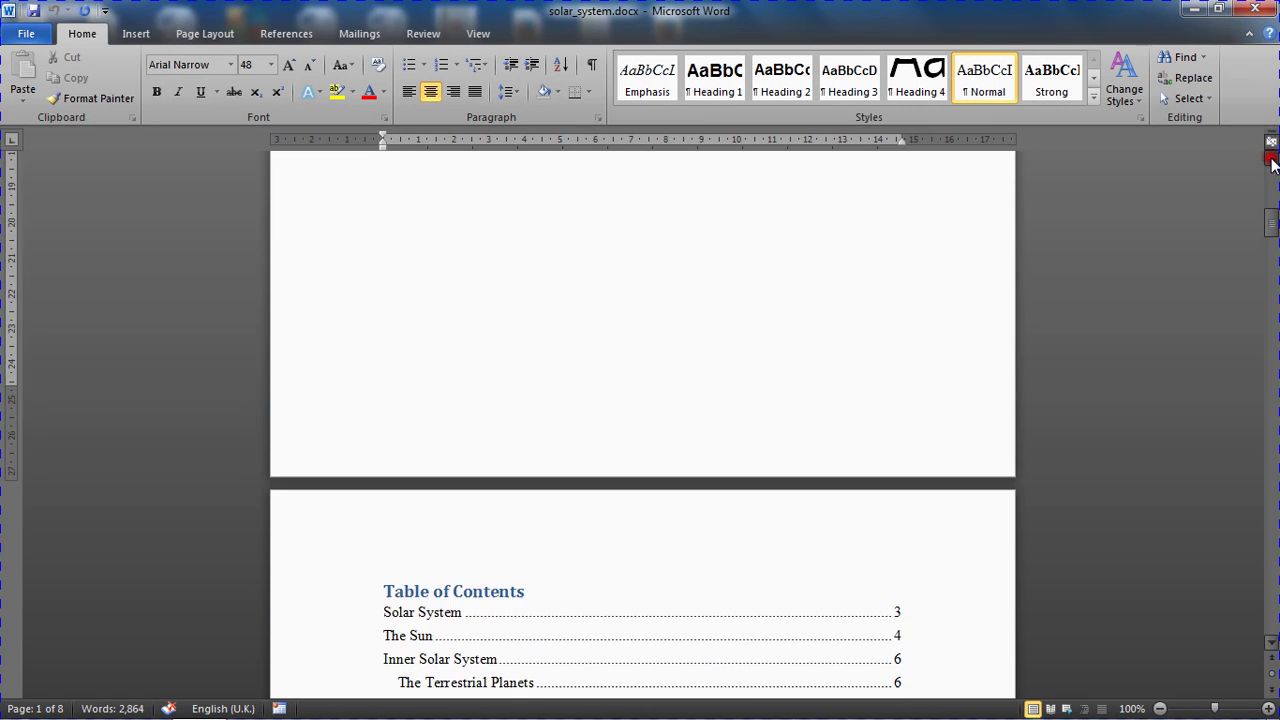
drag(1272, 160, 1272, 160)
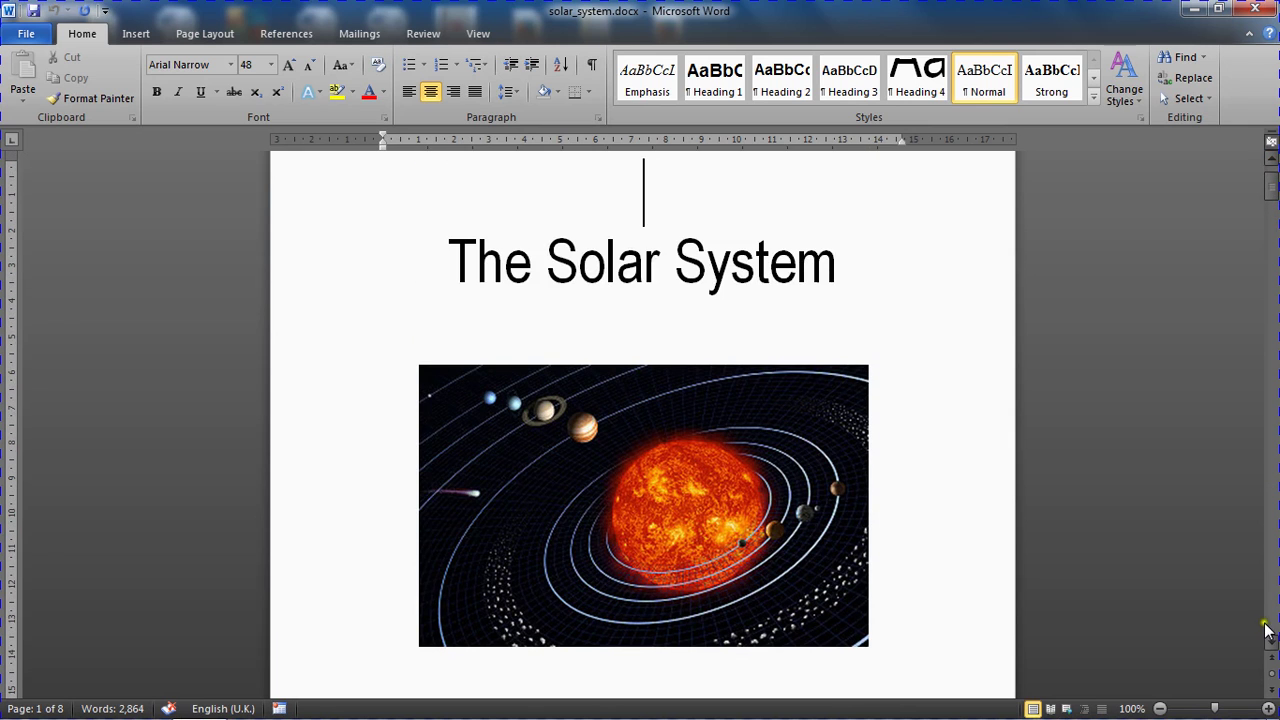
drag(1270, 645, 1270, 645)
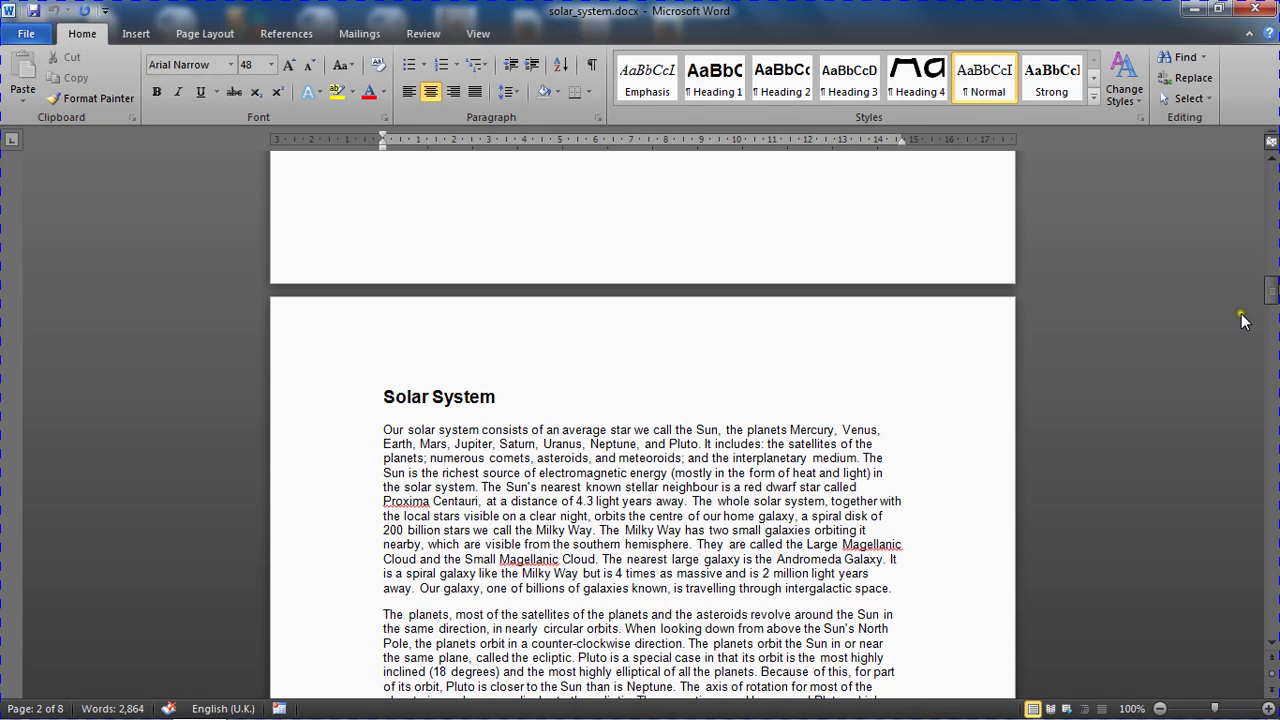
click(1272, 160)
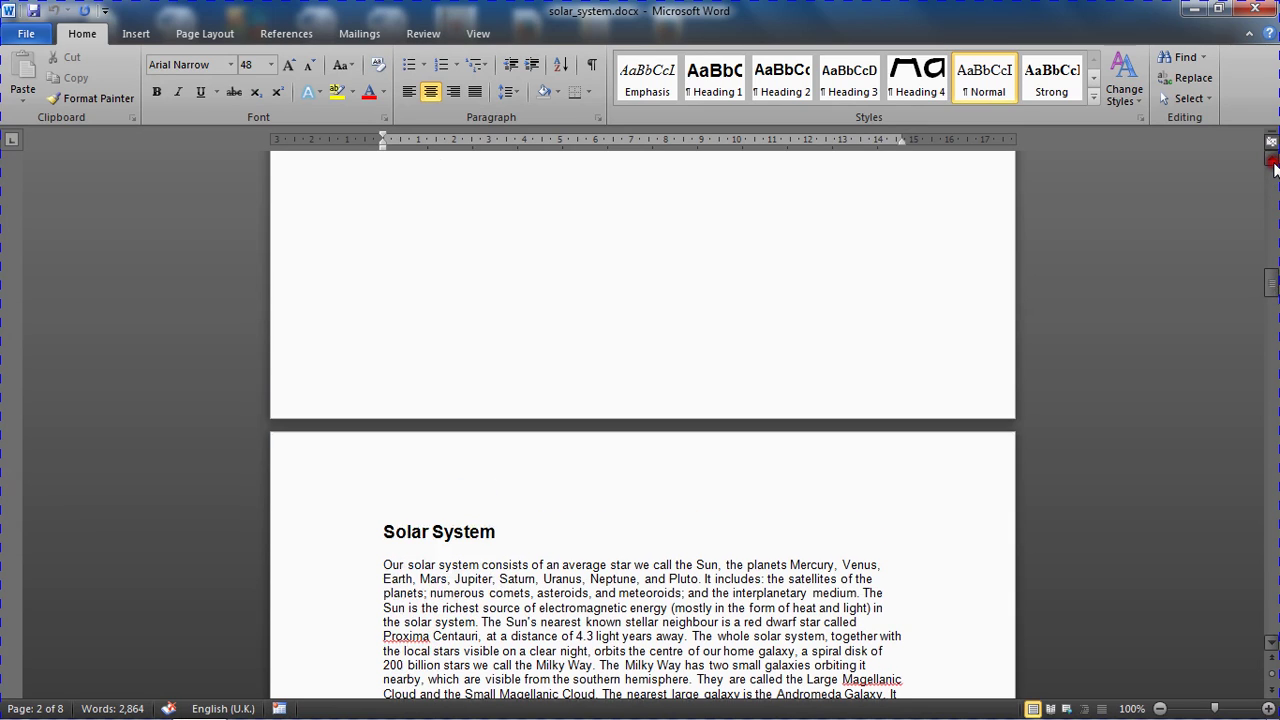
click(1273, 160)
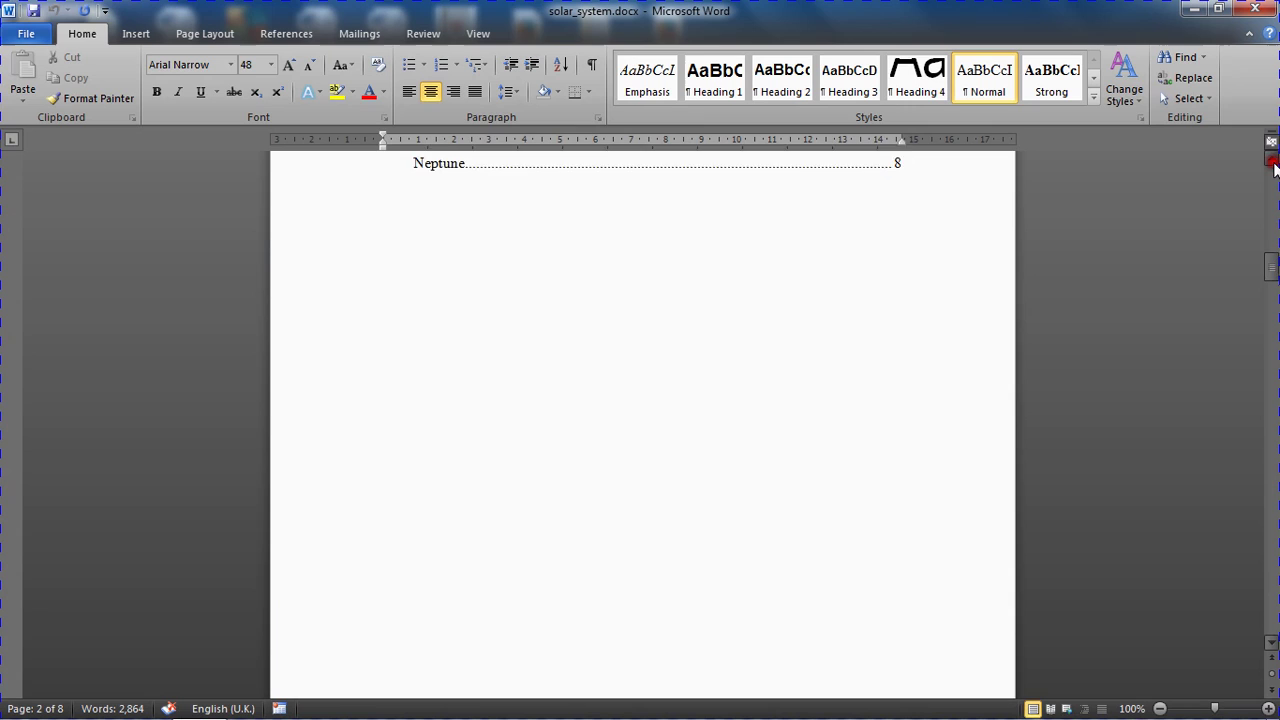
click(1272, 160)
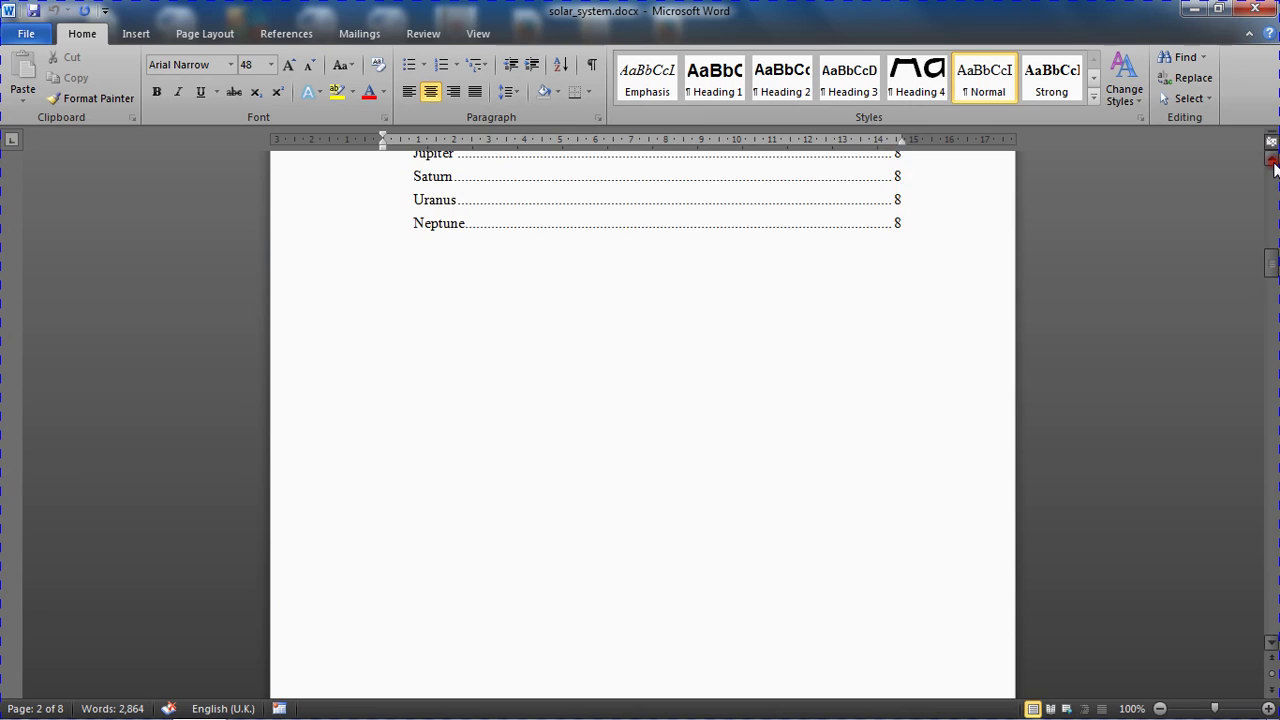
click(592, 66)
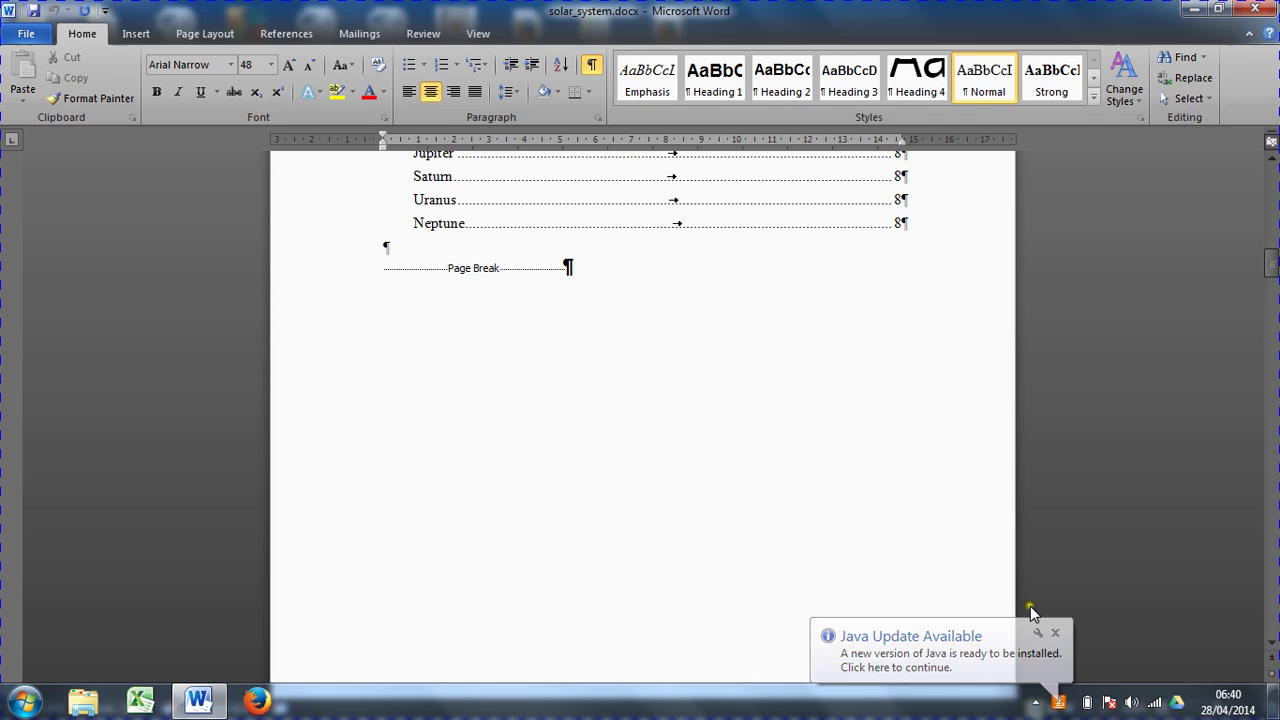
click(1056, 633)
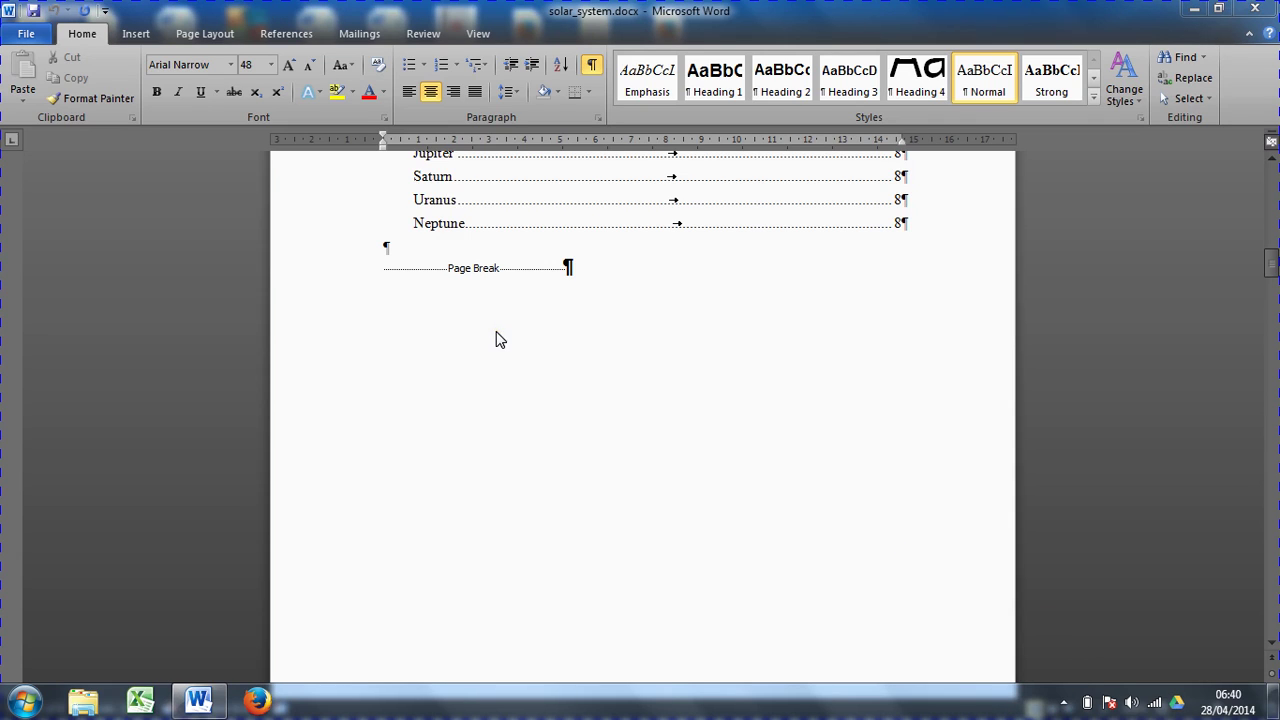
- Delete the manual page break between the table of contents and the Solar System heading
click(396, 268)
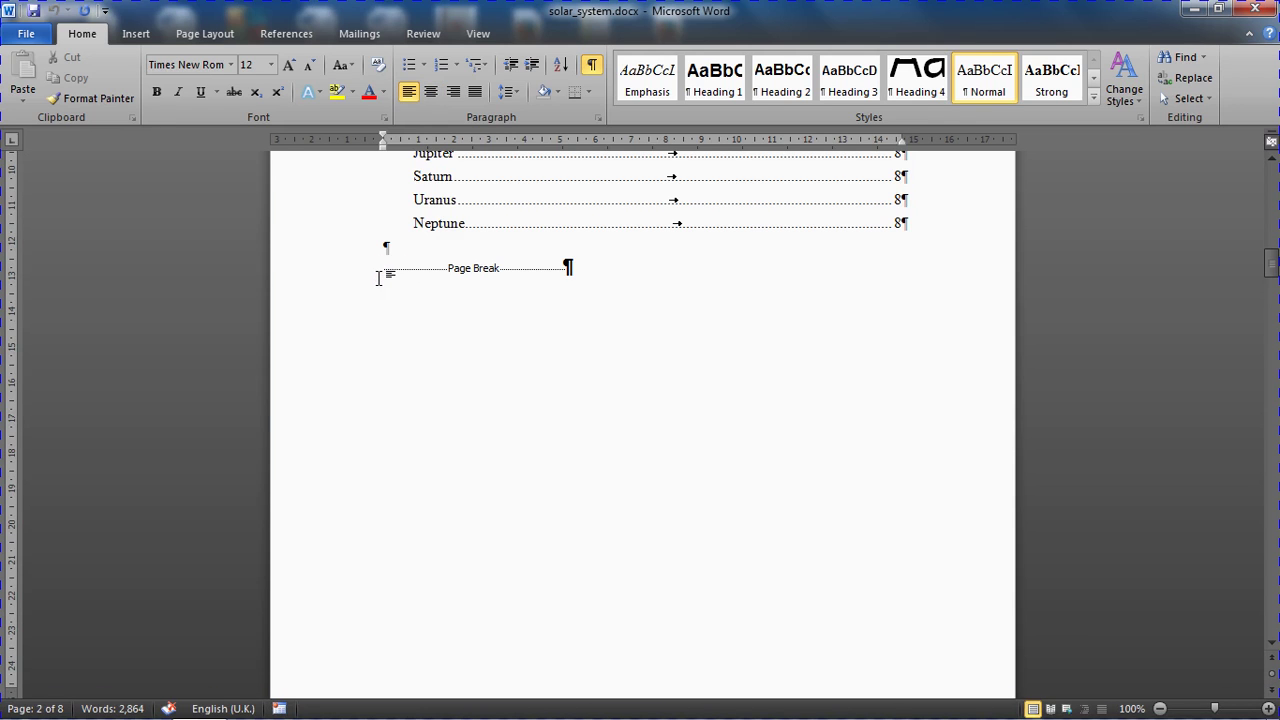
text(Solar System Our solar system consists of an average star we call the Sun, the planets Mercury, Venus, Earth, Mars, Jupiter, Saturn, Uranus, Neptune, and Pluto. It includes: the satellites of the planets; numerous comets, asteroids, and meteoroids; and the interplanetary medium. The Sun is the richest source of electromagnetic energy (mostly in the form of heat and light) in the solar system. The Sun's nearest known stellar neighbour is a red dwarf star called Proxima Centauri, at a distance of 4.3 light years away. The whole solar system, together with the local stars visible on a clear night, orbits the centre of our home galaxy, a spiral disk of 200 billion stars we call the Milky Way. The Milky Way has two small galaxies orbiting it nearby, which are visible from the southern hemisphere. They are called the Large Magellanic Cloud and the Small Magellanic Cloud. The nearest large galaxy is the Andromeda Galaxy. It is a spiral galaxy like the Milky Way but is 4 times as massive and is 2 million light years away. Our galaxy, one of billions of galaxies known, is travelling through intergalactic space.  The planets, most of the satellites of the planets and the asteroids revolve around the Sun in the same direction, in nearly circular orbits. When looking down from above the Sun's North Pole, the planets orbit in a counter-clockwise direction. The planets orbit the Sun in or near the same plane, called the ecliptic. Pluto is a special case in that its orbit is the most highly inclined (18 degrees) and the most highly elliptical of all the planets. Because of this, for part of its orbit, Pluto is closer to the Sun than is Neptune. The axis of rotation for most of the planets is nearly perpendicular to the ecliptic. The exceptions are Uranus and Pluto, which are tipped on their sides.)
key(Delete)
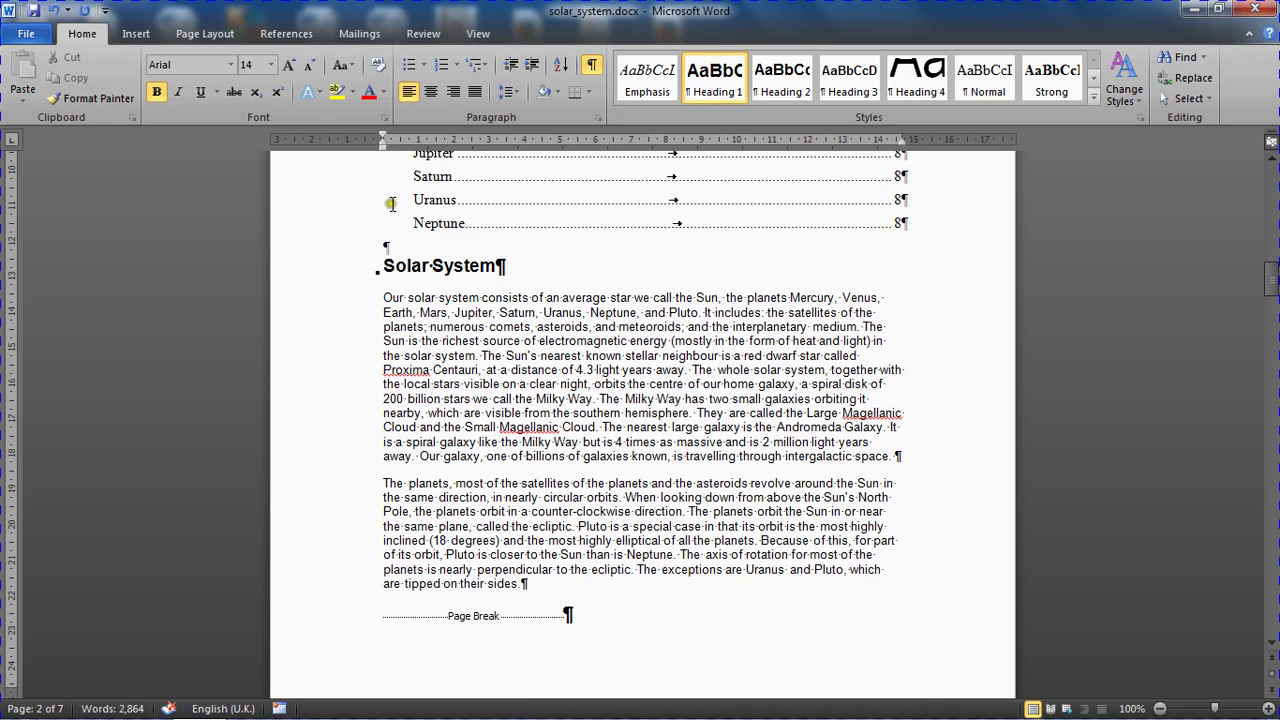
- Insert a Next Page section break directly before the Solar System heading
click(222, 38)
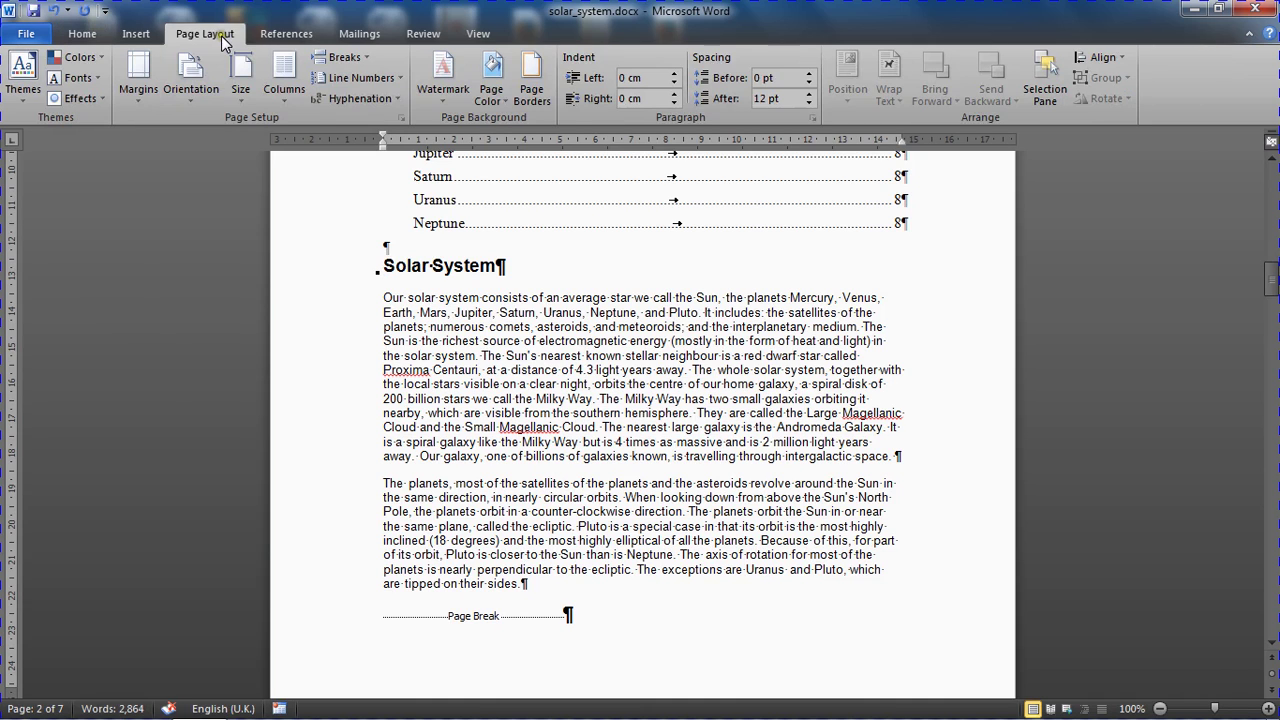
click(345, 58)
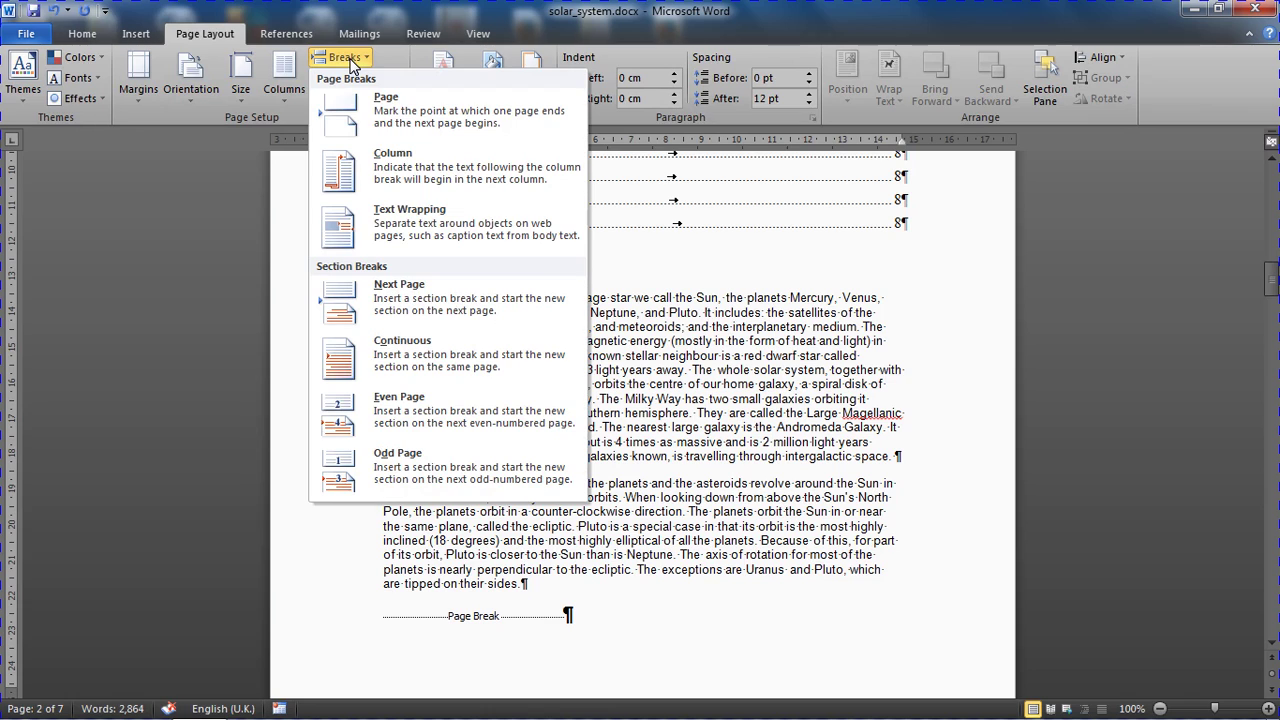
click(424, 302)
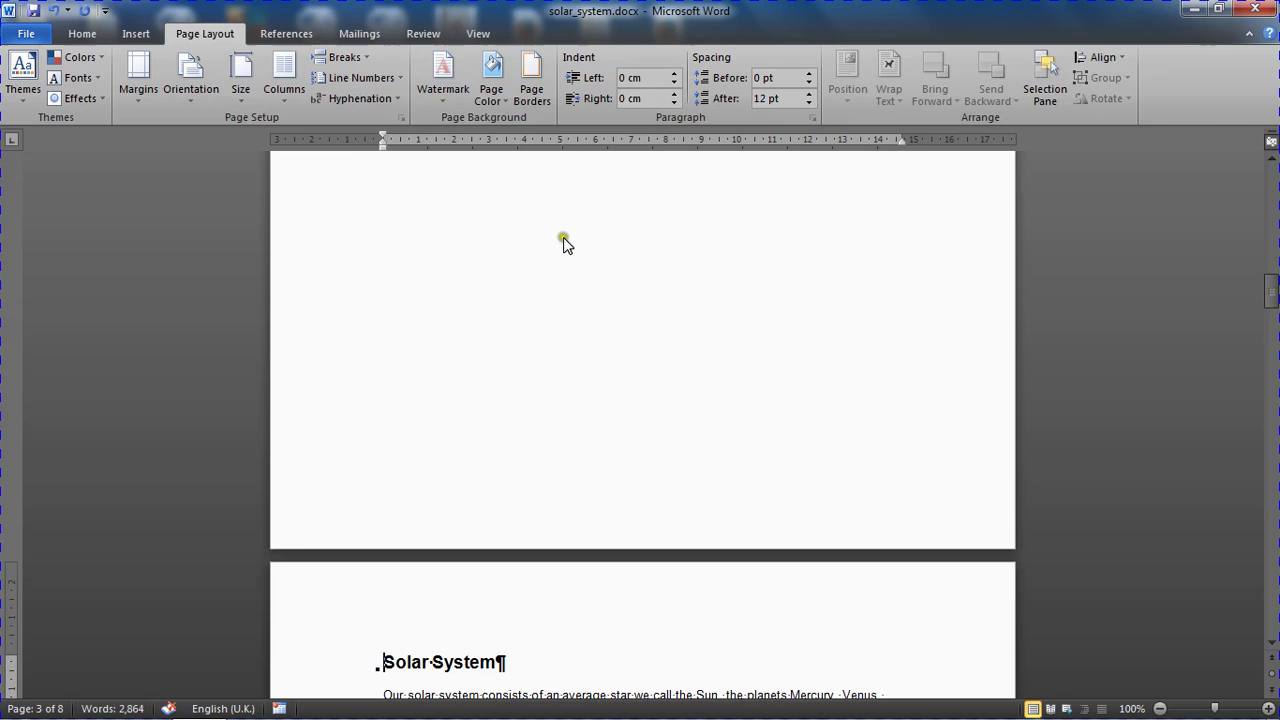
- Check the section break below the table of contents and hide the formatting marks
click(1272, 157)
click(1272, 157)
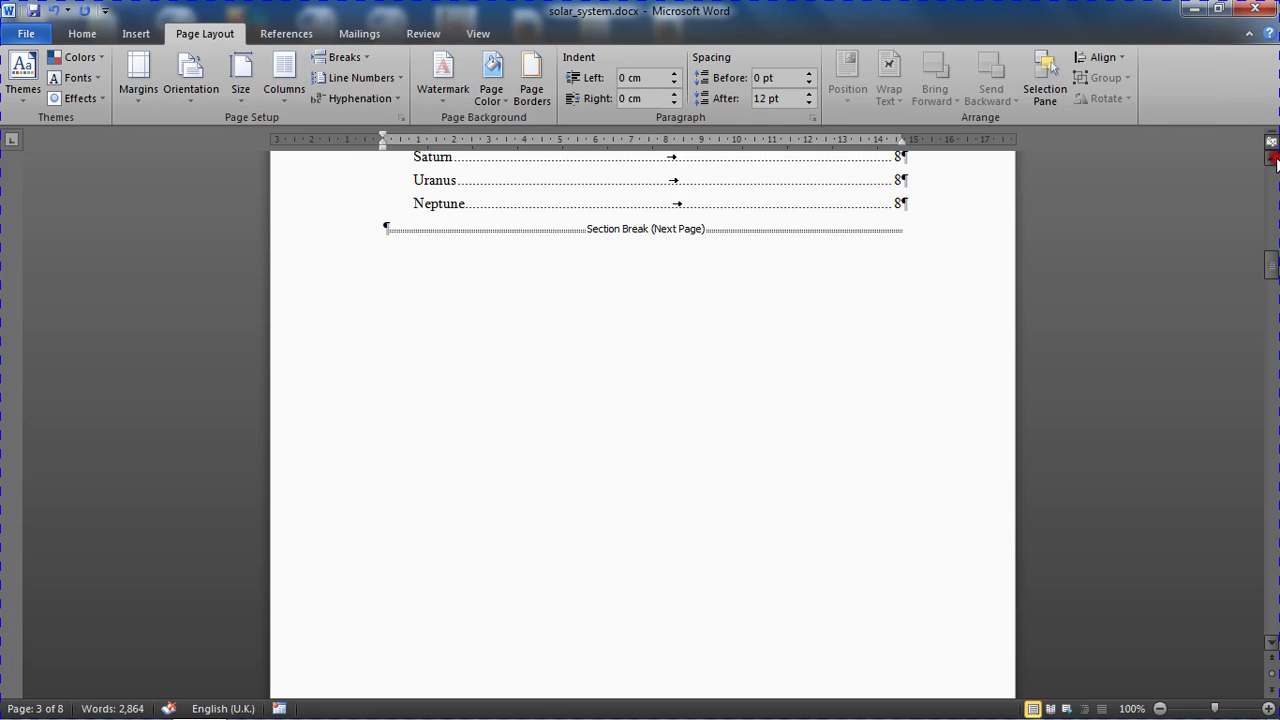
click(1272, 157)
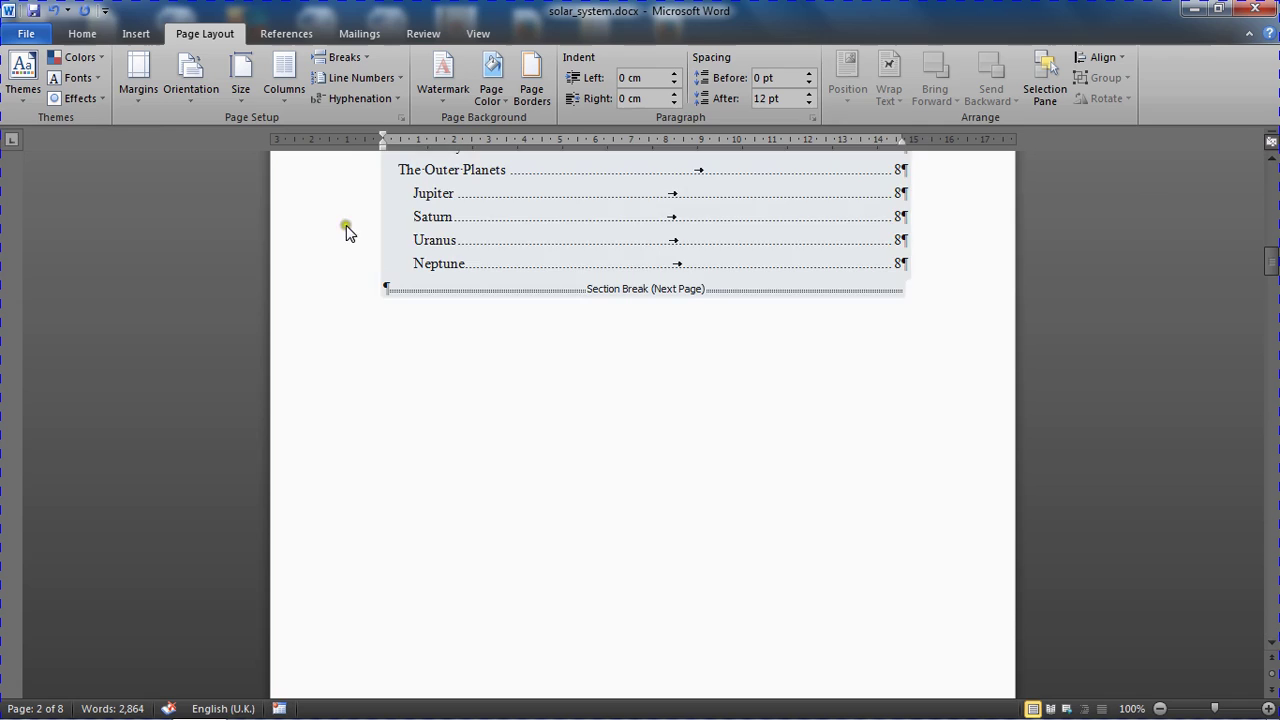
click(86, 36)
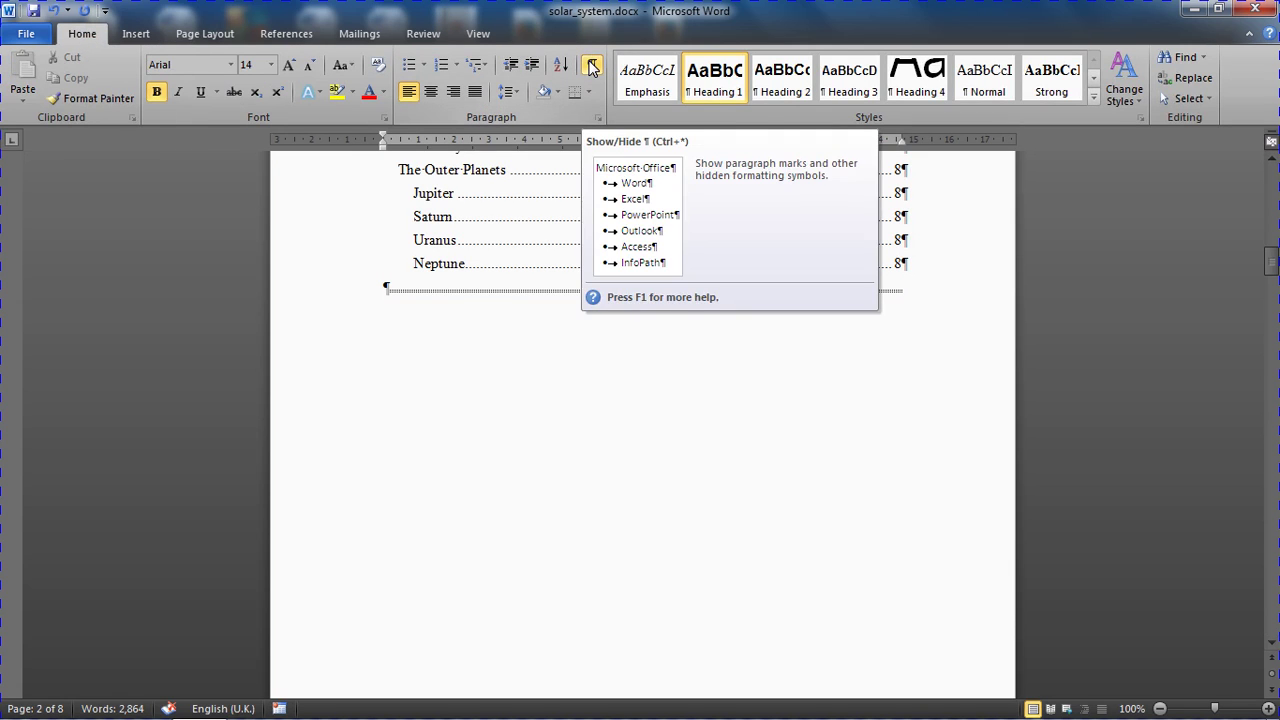
click(591, 65)
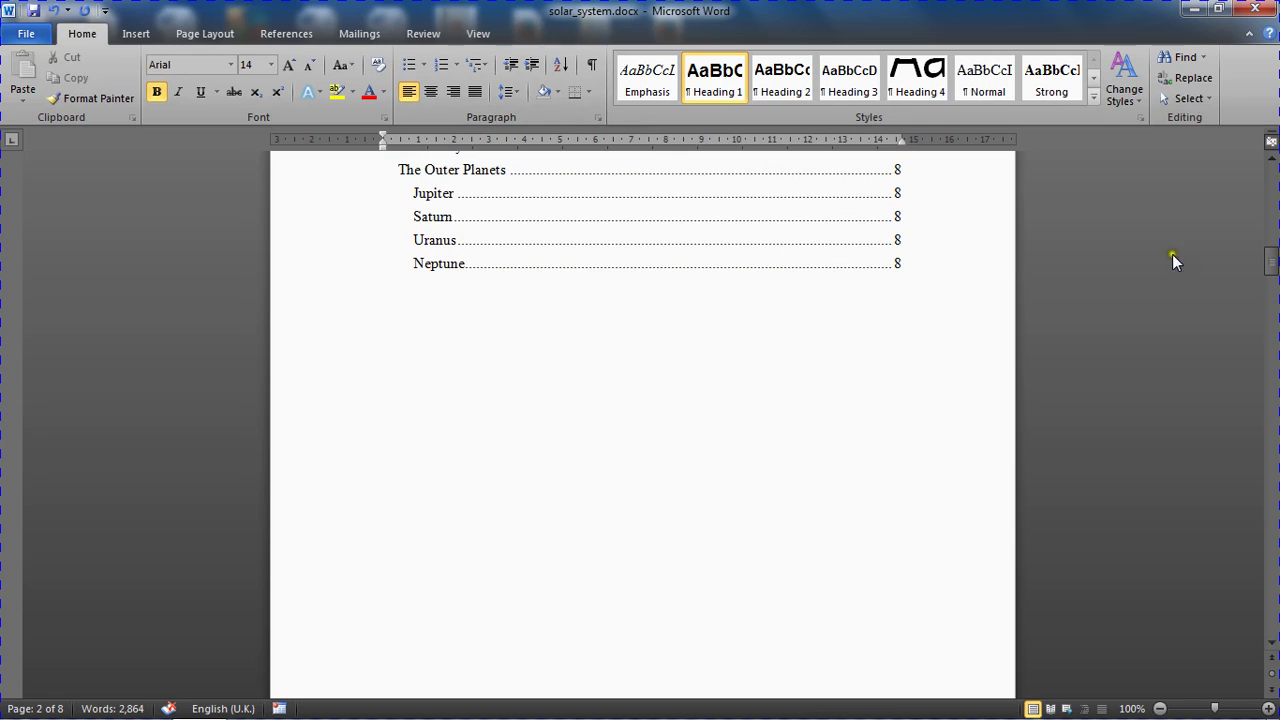
- Open the header of the Solar System page for editing and go to that page's footer
drag(1270, 262, 663, 271)
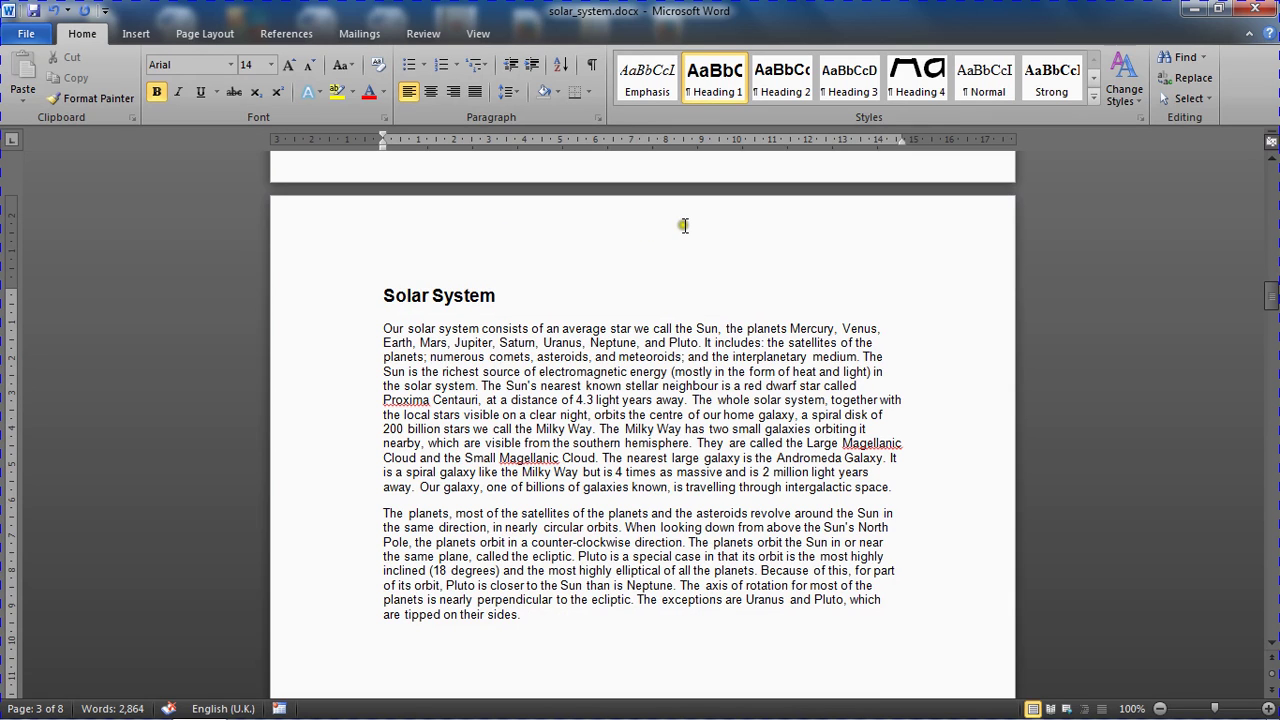
double_click(580, 230)
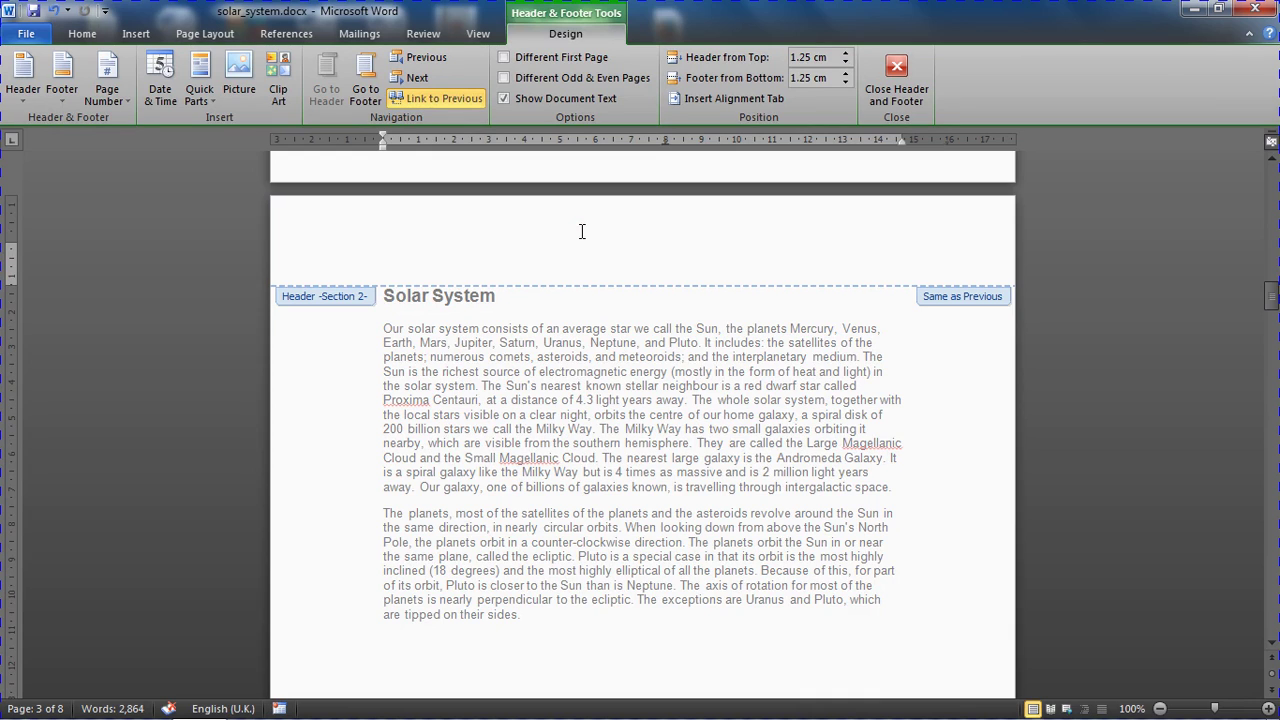
click(364, 82)
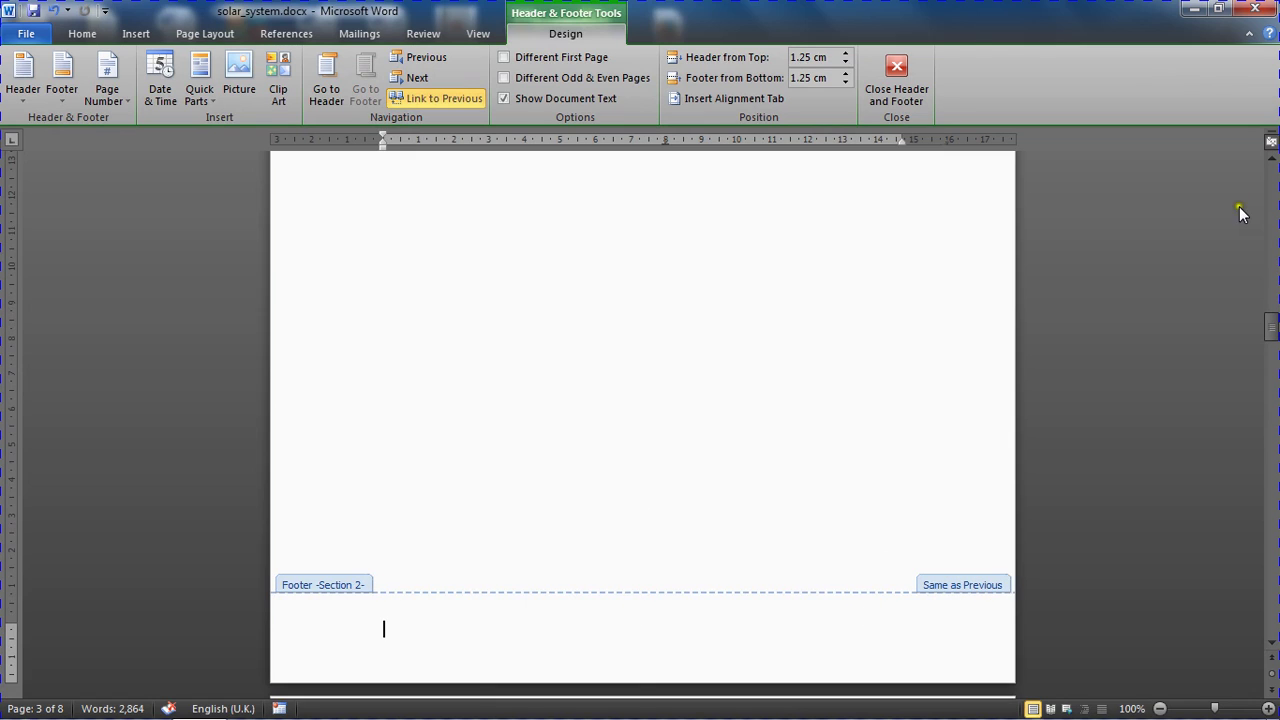
- Compare the Section 1 and Section 2 footers and turn off Link to Previous for the Section 2 footer
click(1272, 155)
scroll(1273, 160, up, 10)
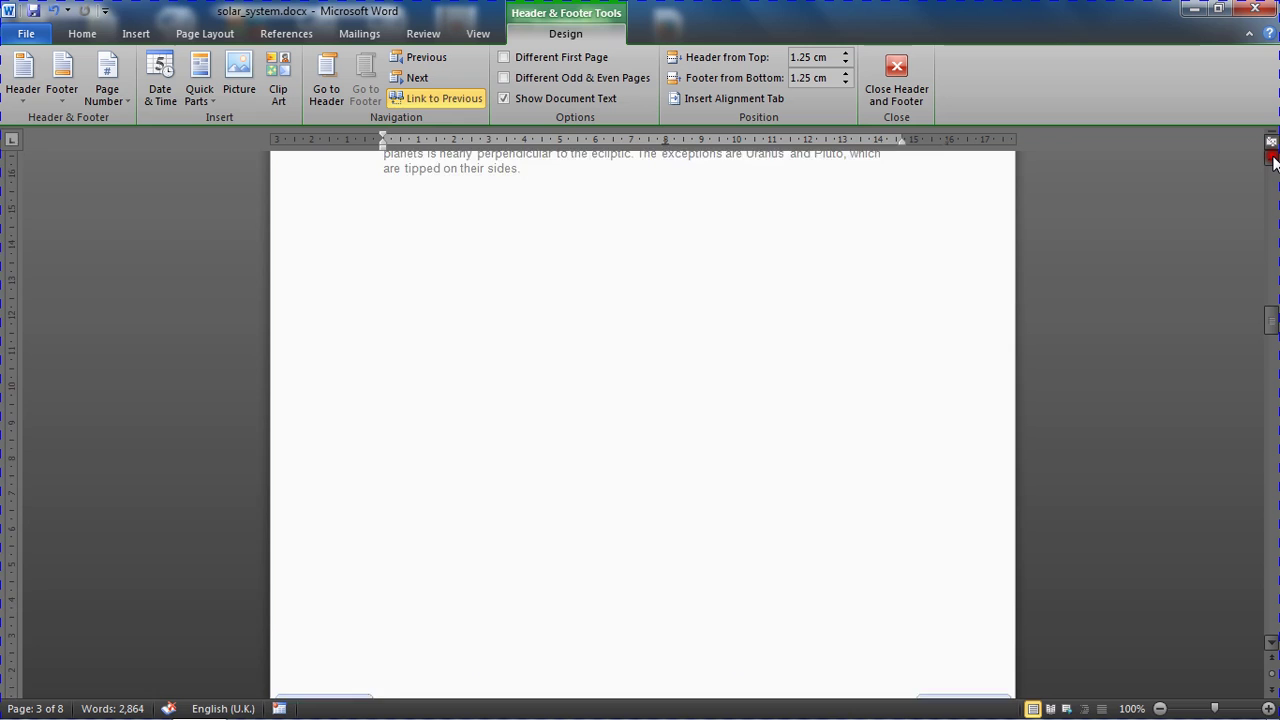
scroll(1273, 160, up, 8)
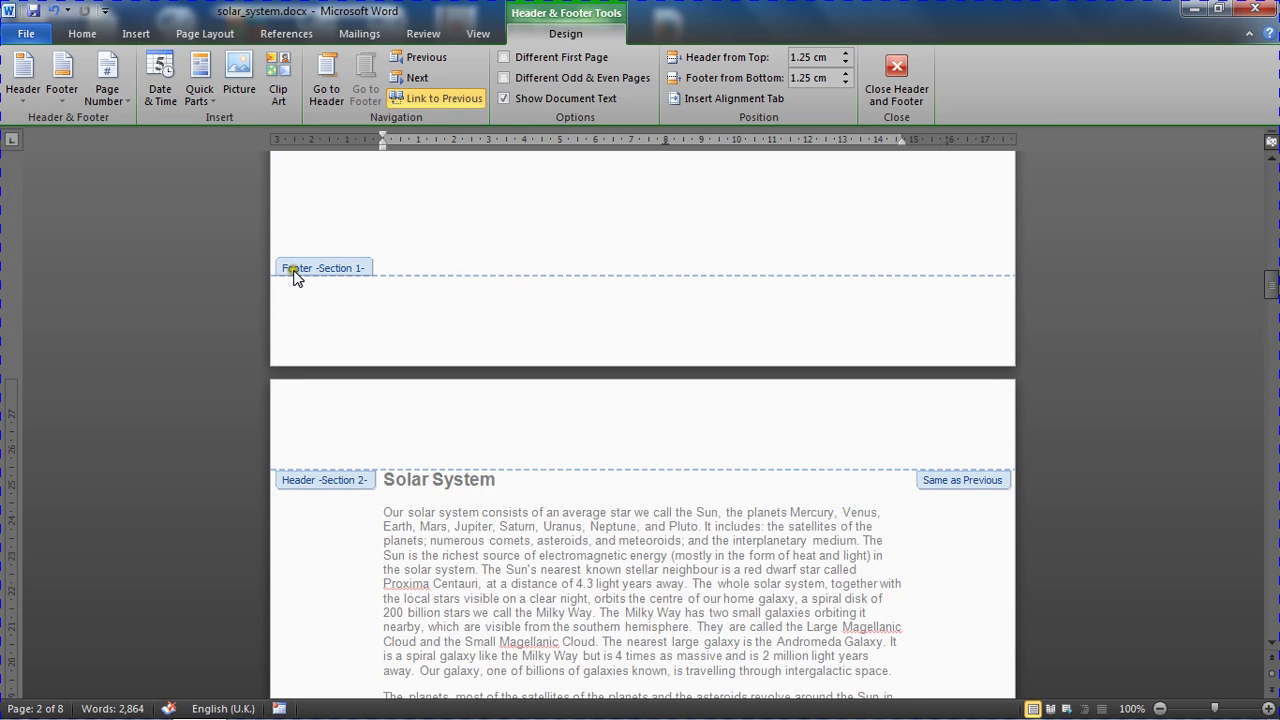
click(340, 278)
click(1273, 642)
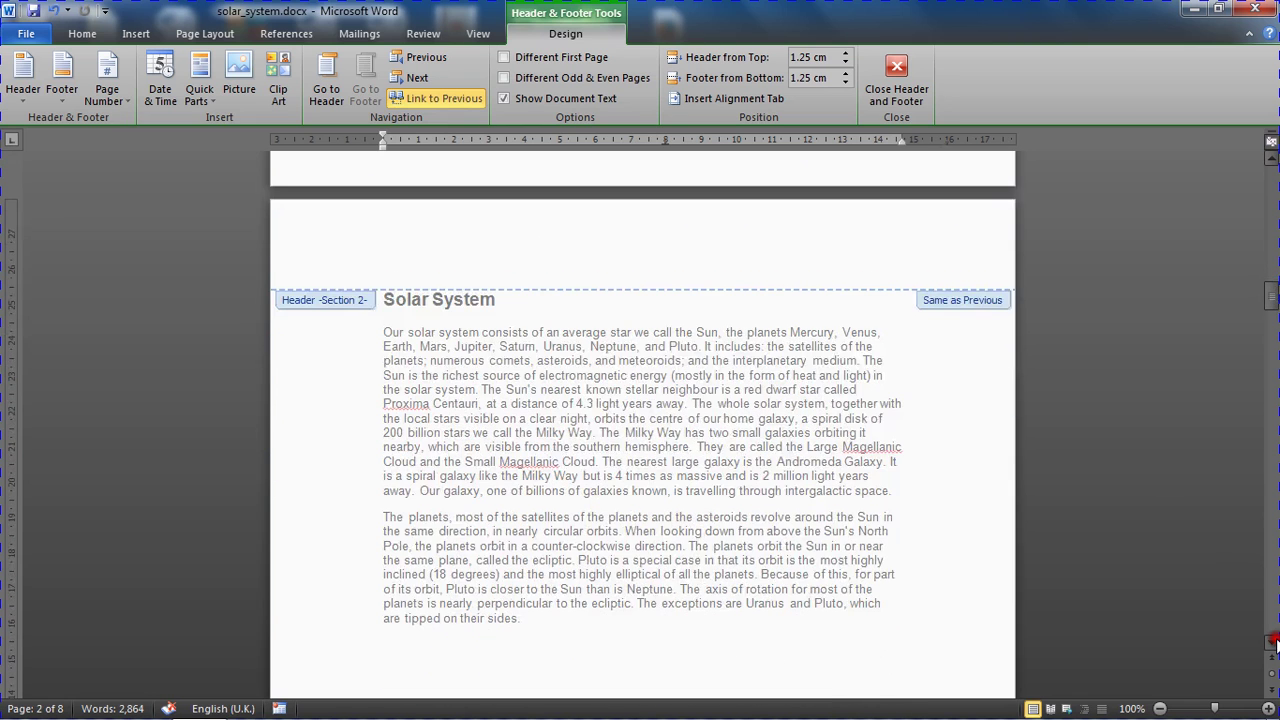
drag(1273, 642, 1273, 642)
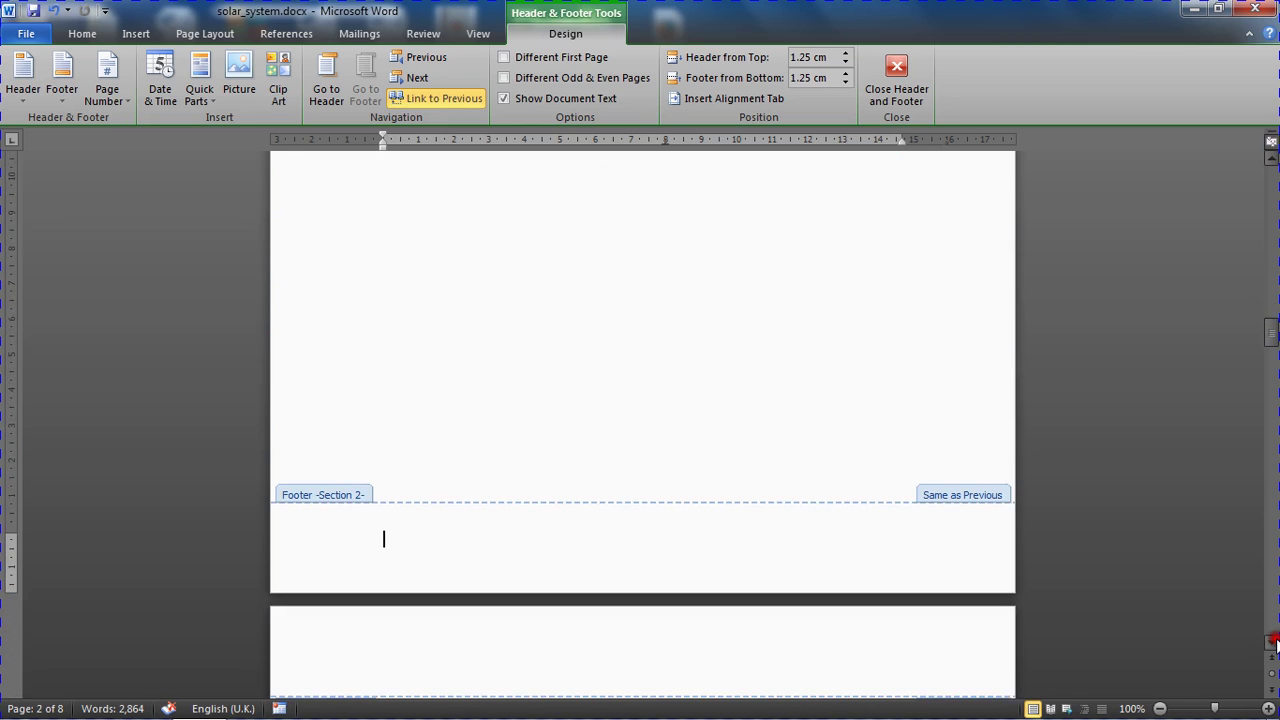
click(617, 540)
click(440, 99)
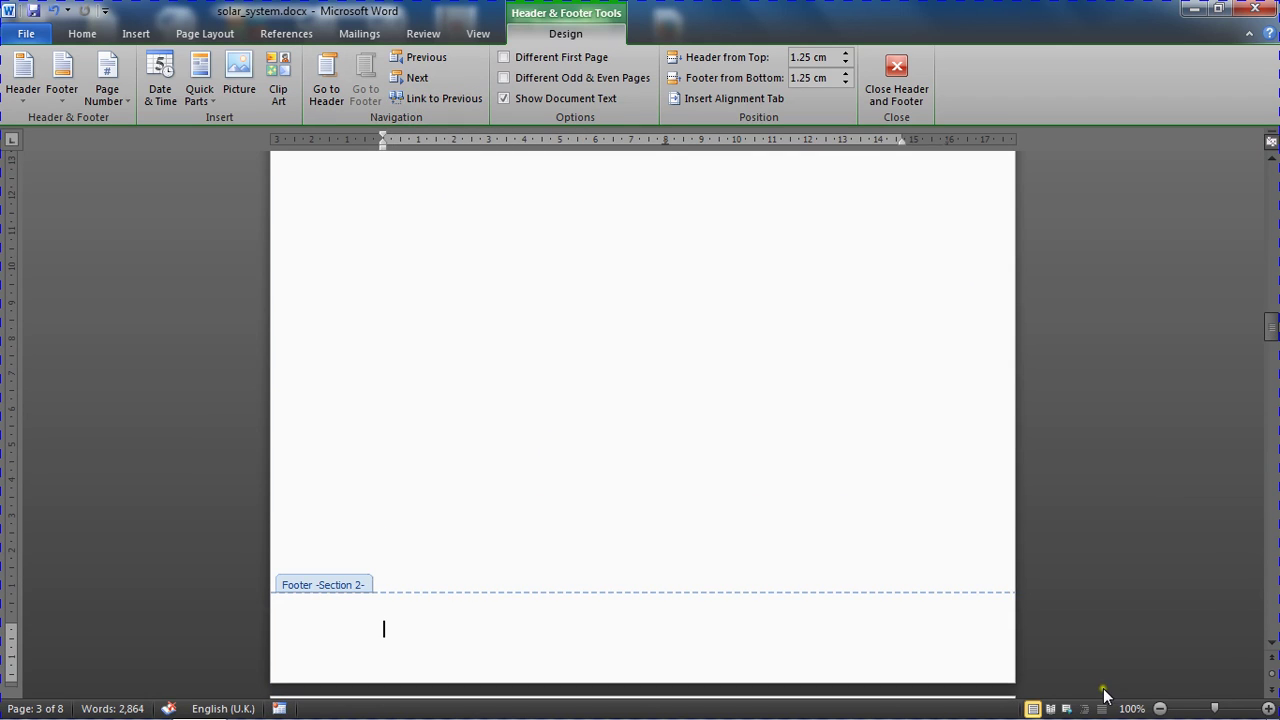
- Insert an Accent Bar 2 page number at the centre of the Section 2 footer, using the current position
click(1268, 641)
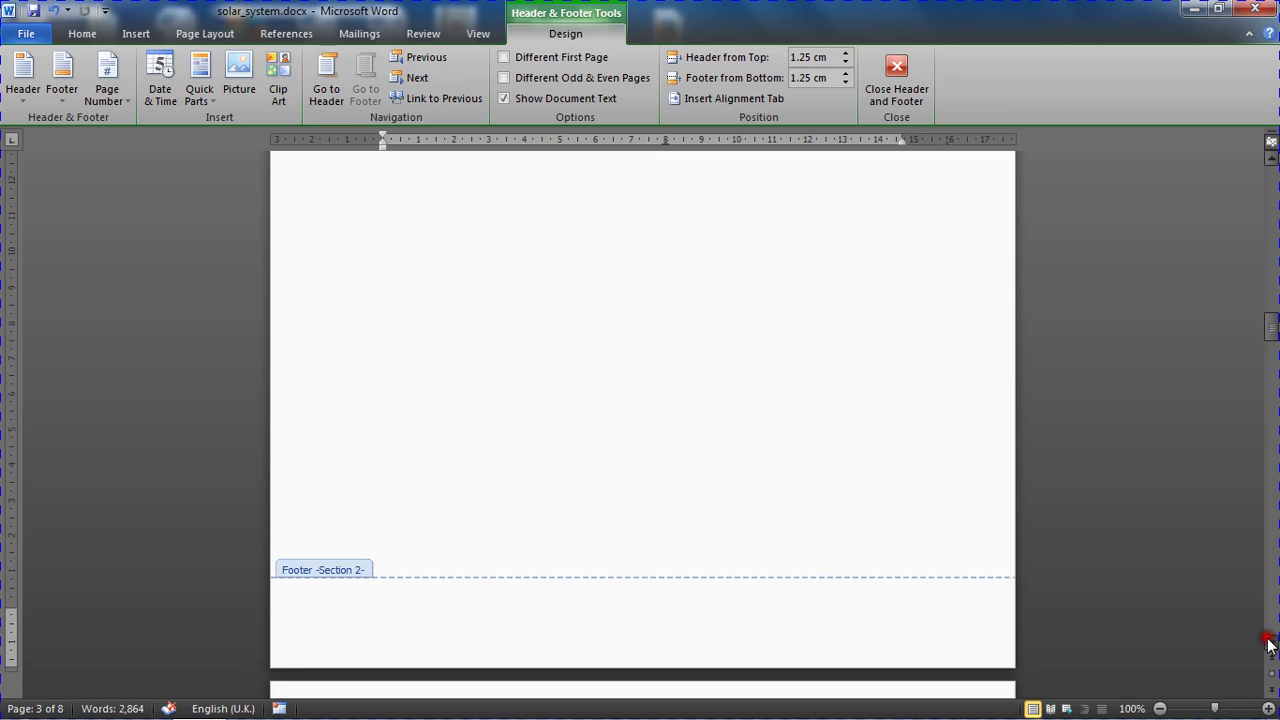
click(1268, 641)
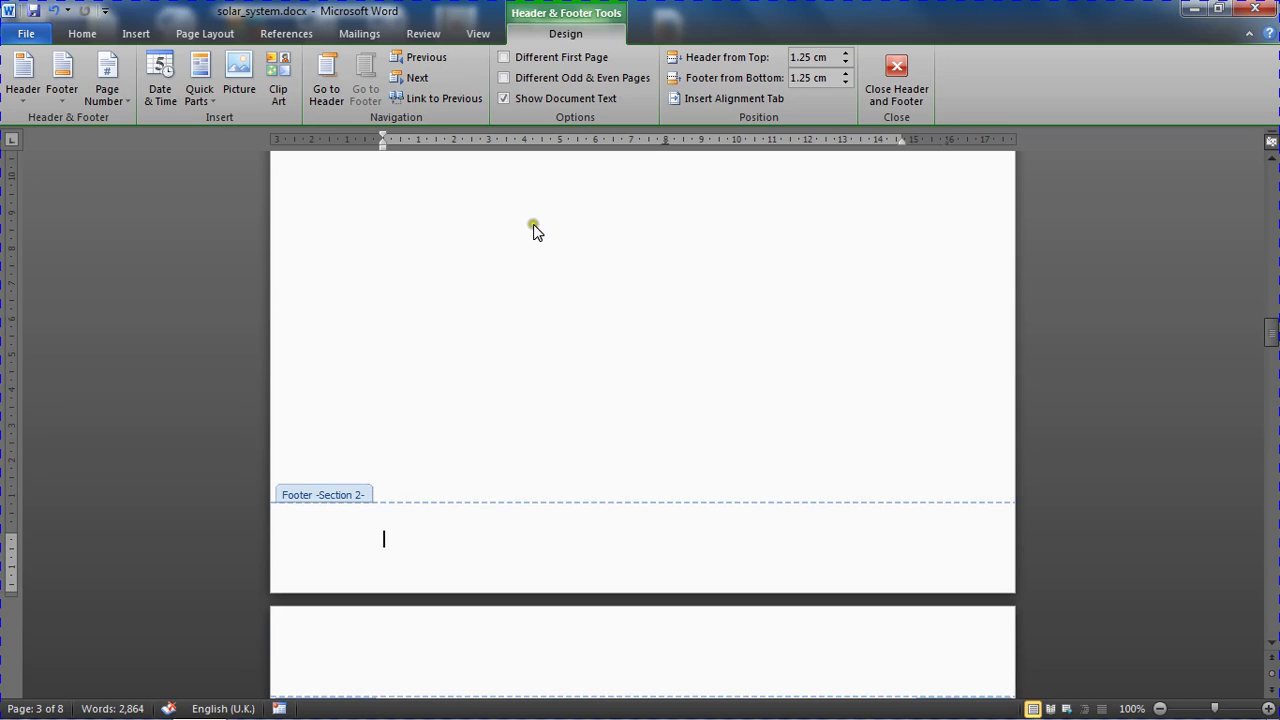
click(111, 102)
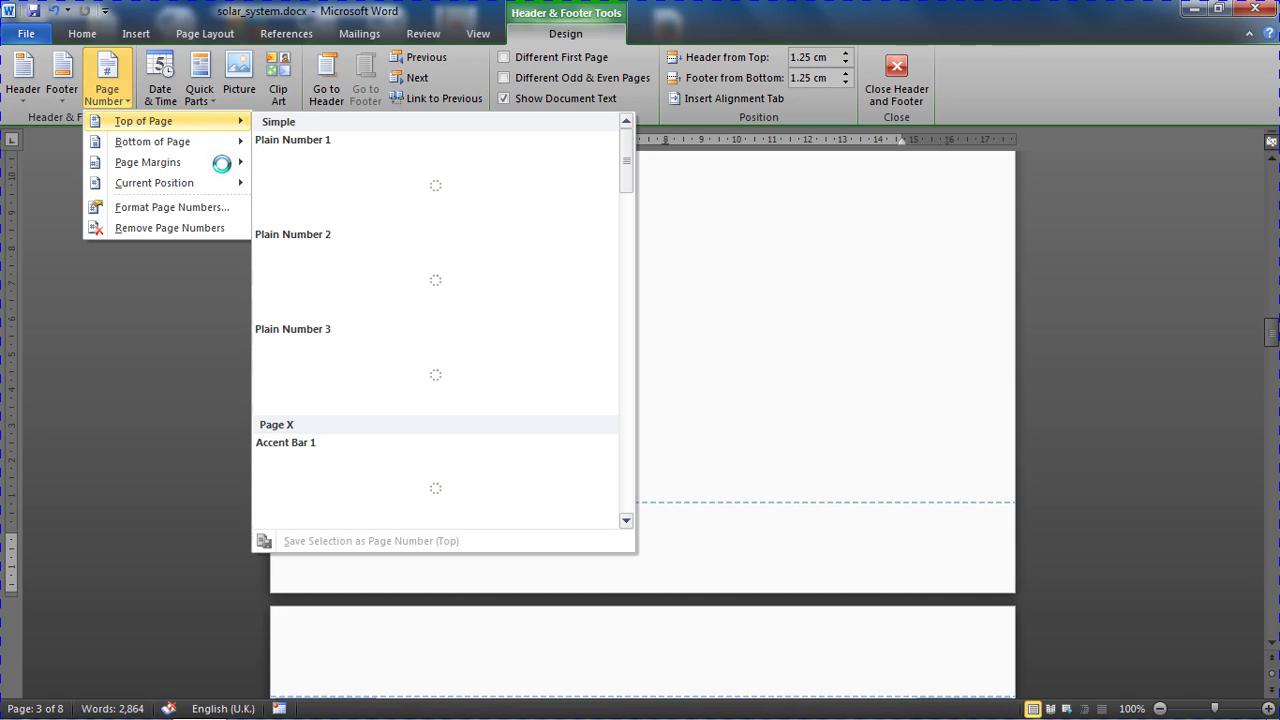
click(757, 524)
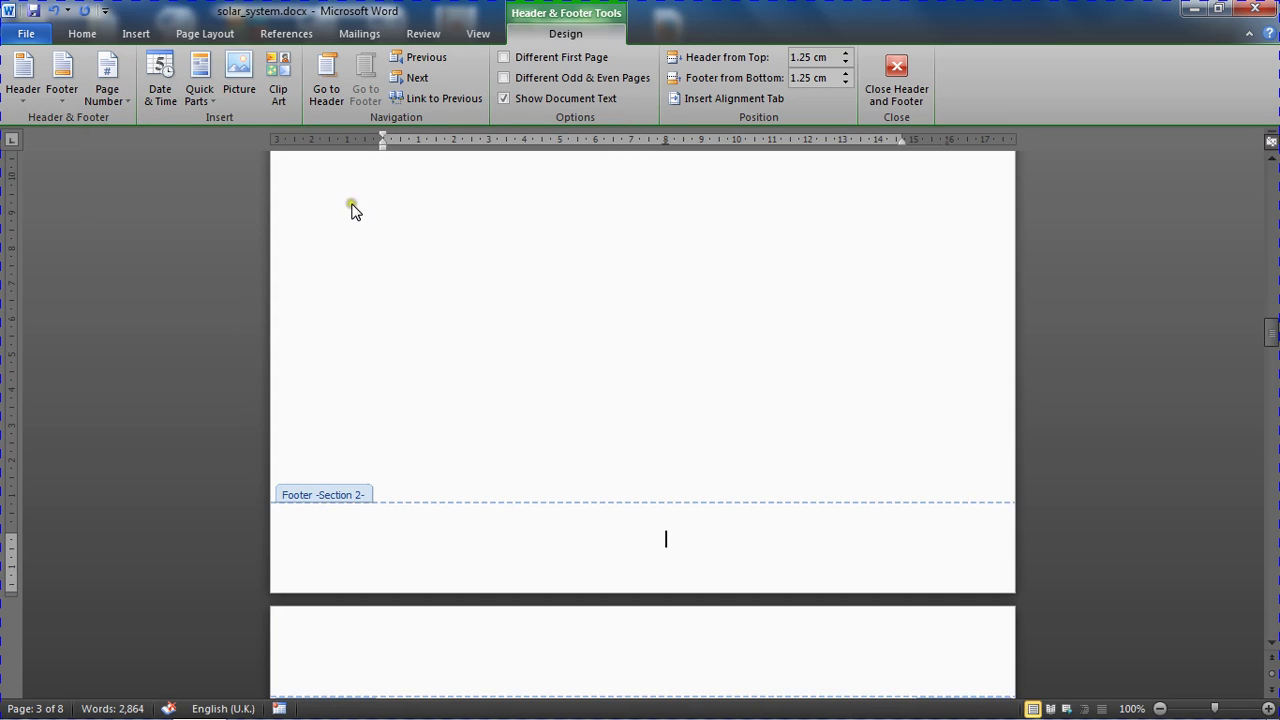
click(121, 99)
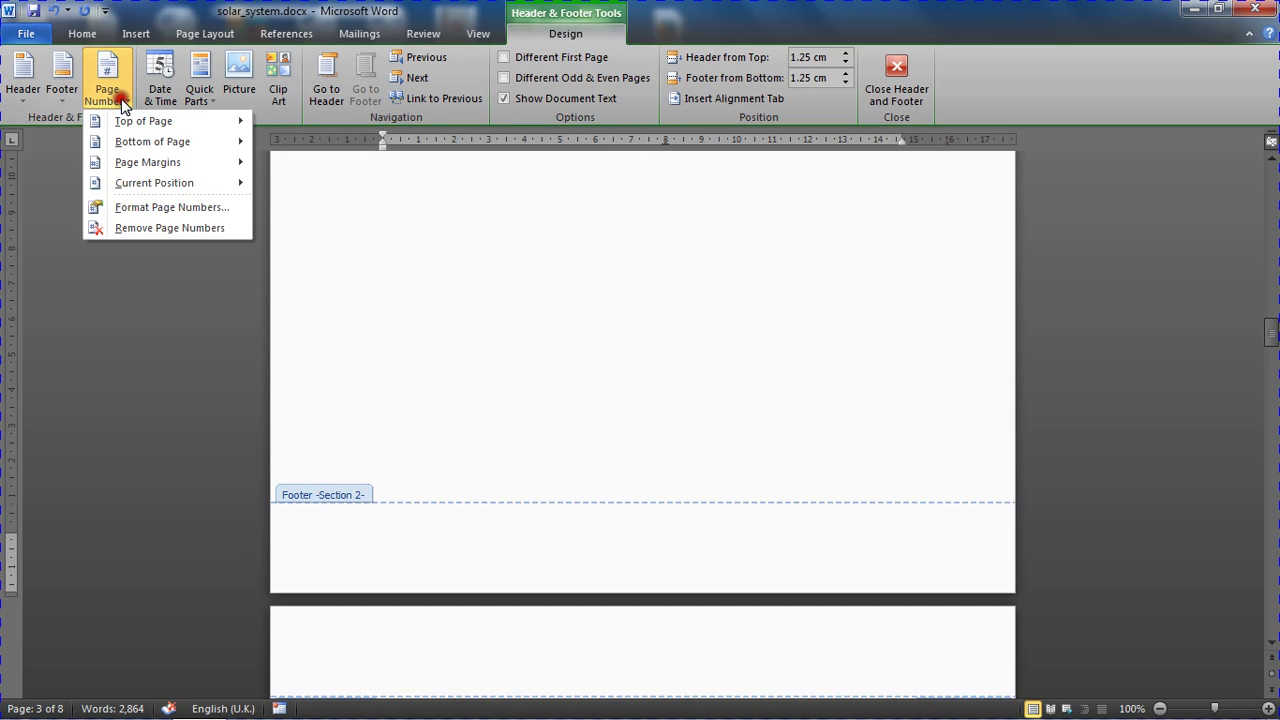
mouse_move(183, 187)
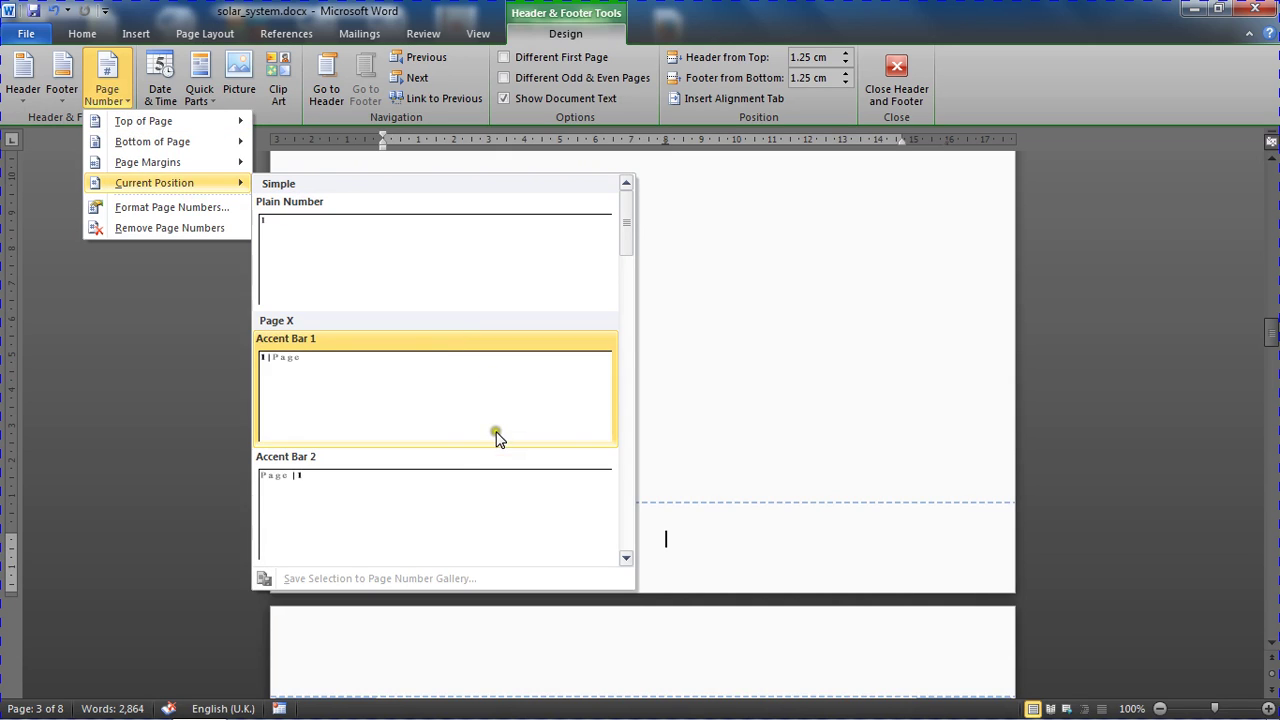
click(424, 510)
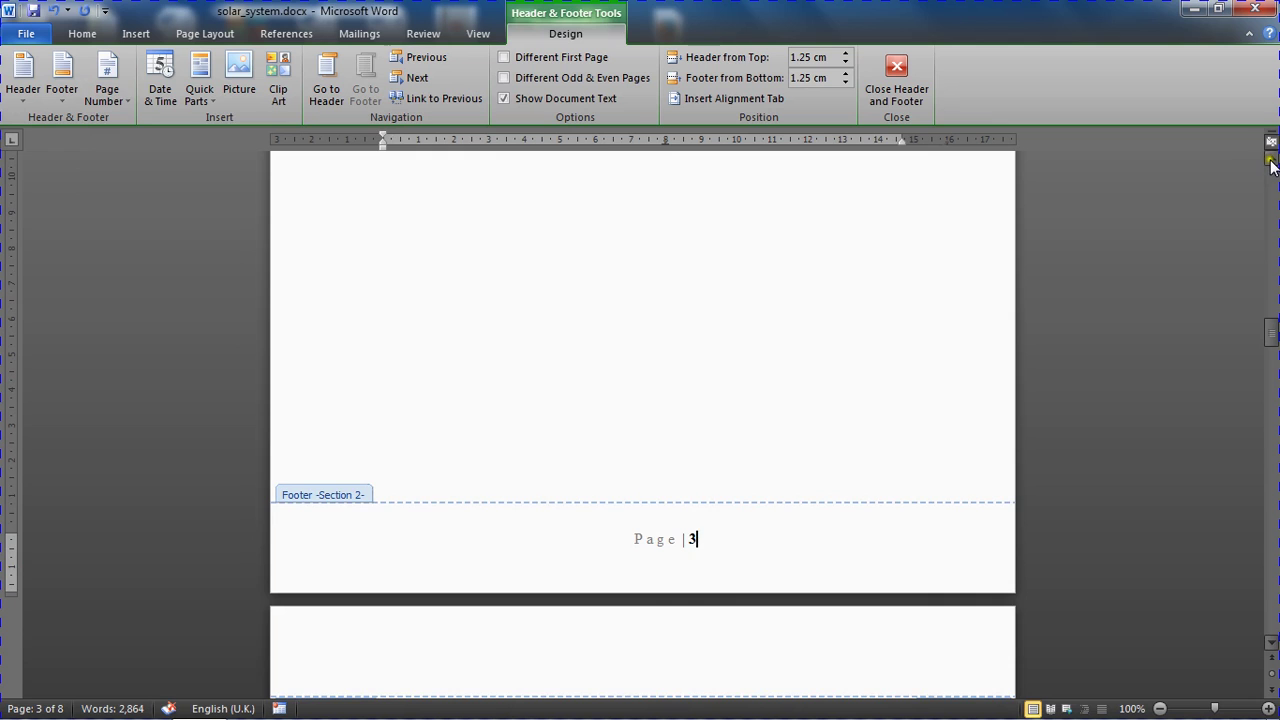
- Review the footers of both sections, close header and footer editing, and check the page number on the Solar System page
drag(1271, 160, 1271, 160)
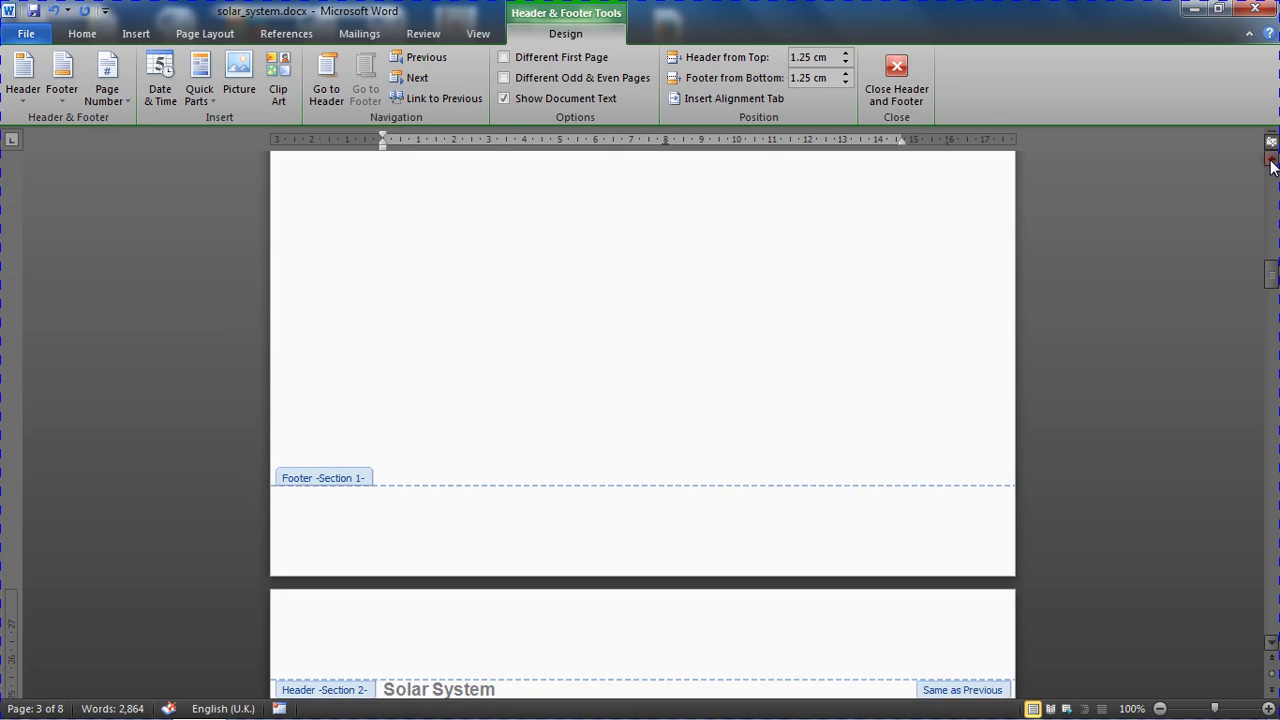
drag(1272, 645, 1272, 648)
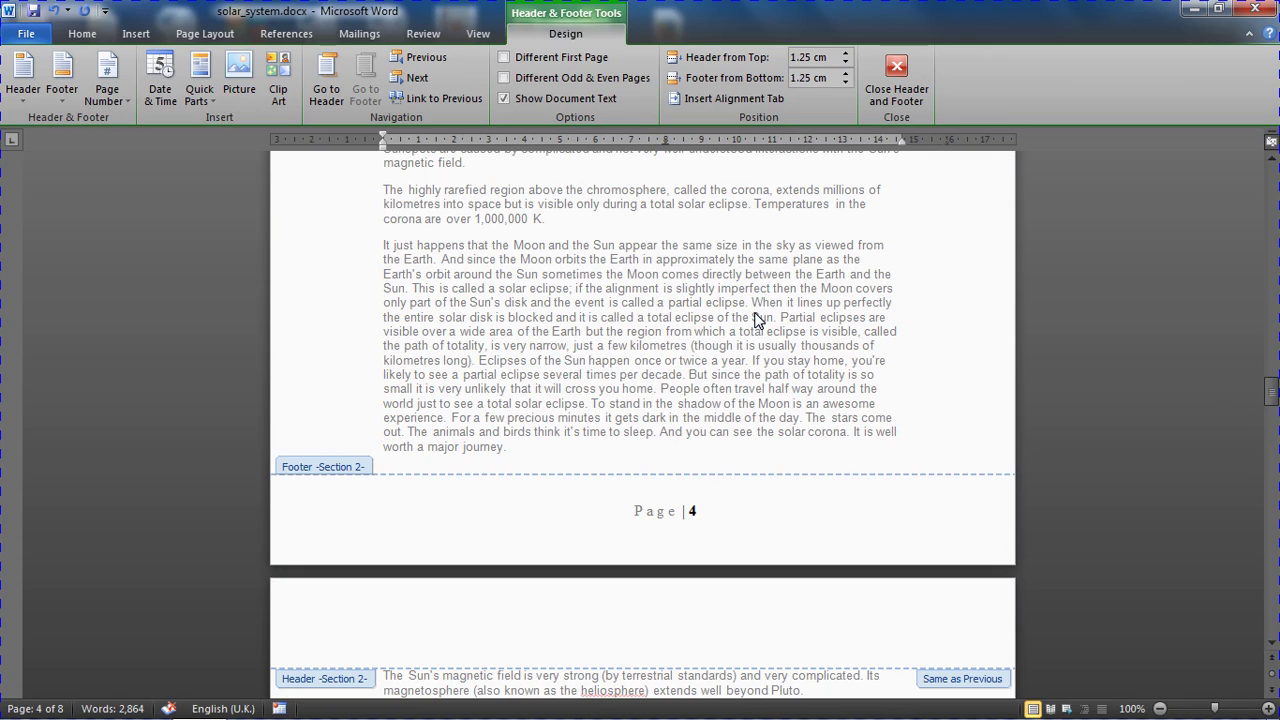
click(894, 101)
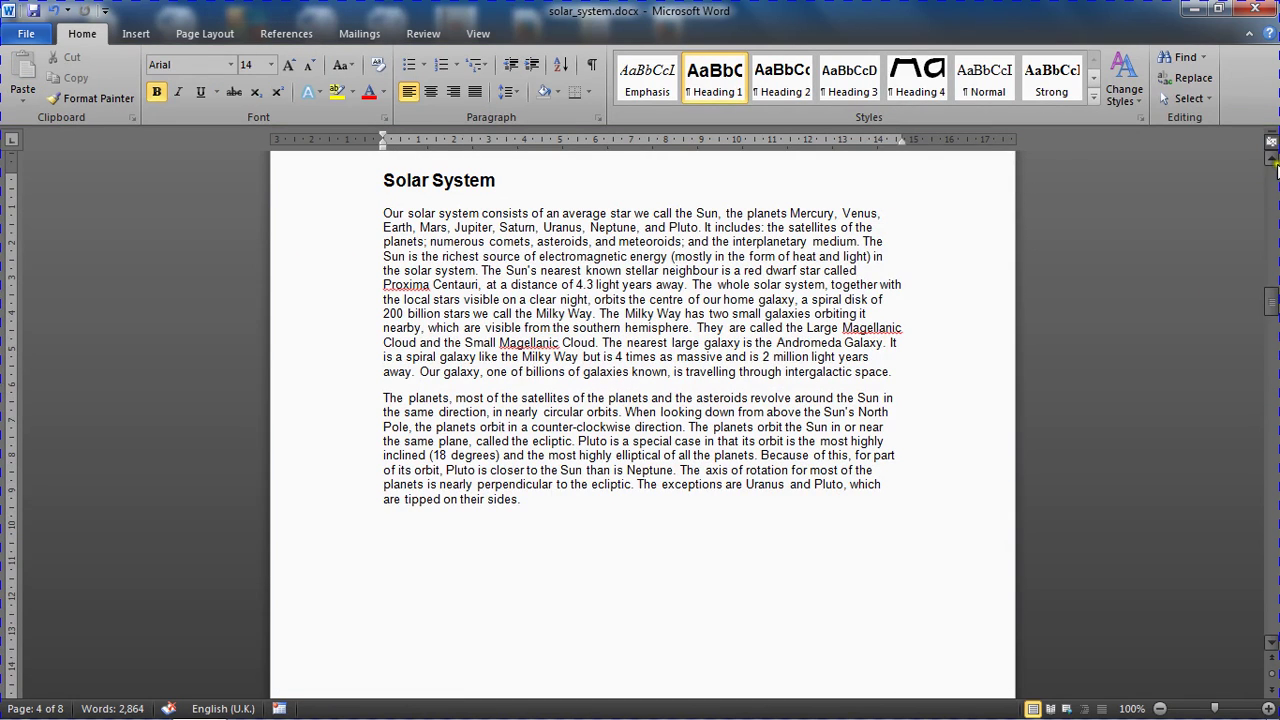
drag(1271, 307, 1271, 335)
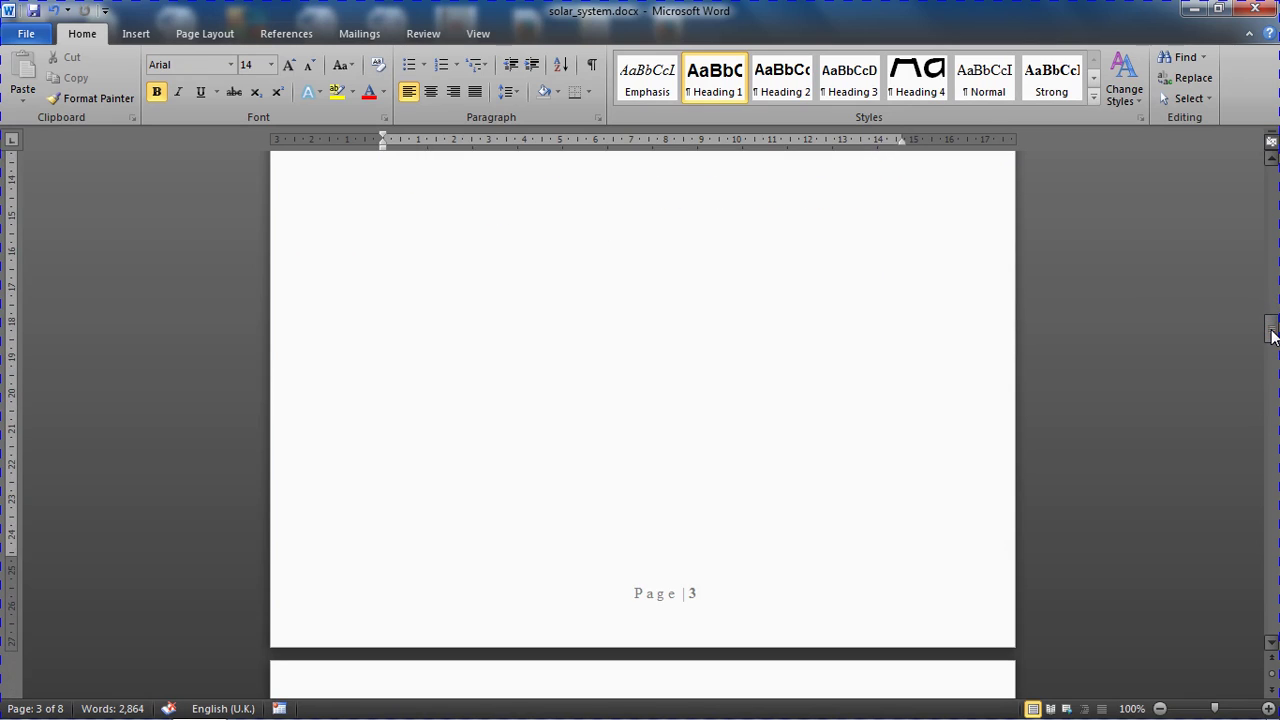